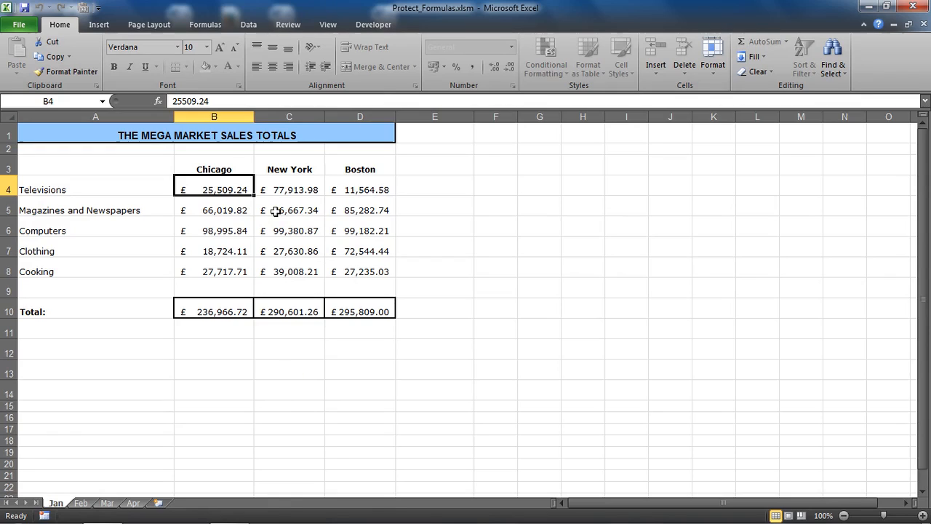
- Review the macros available in the open workbooks, including the Protect_Formulas description, without running any
left_click(336, 25)
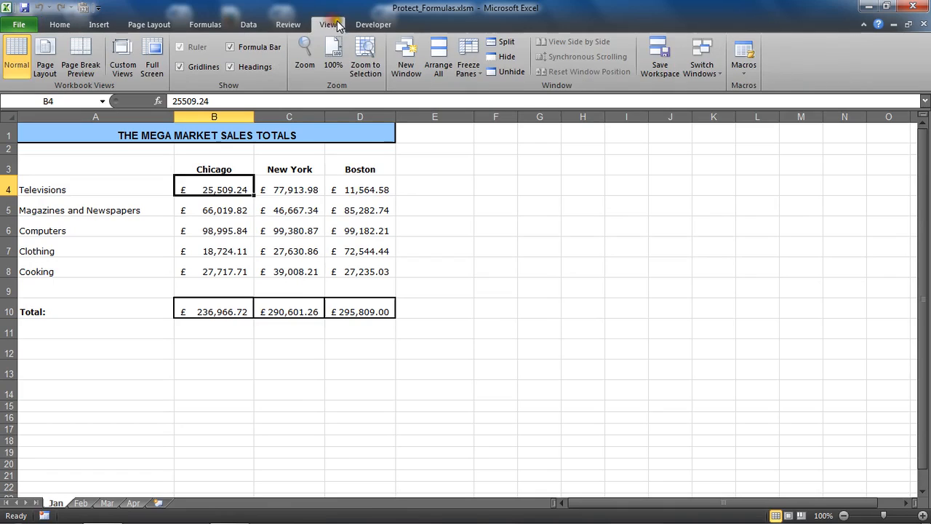
left_click(743, 53)
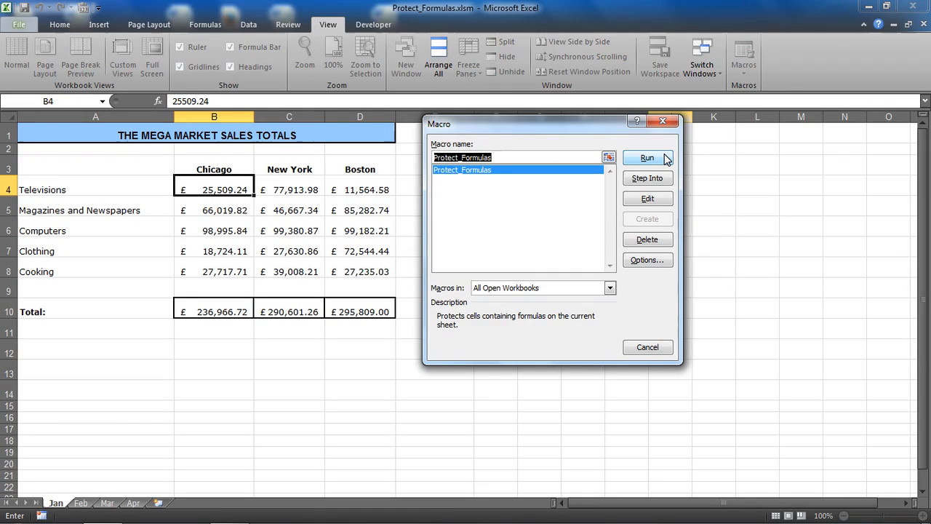
left_click(667, 347)
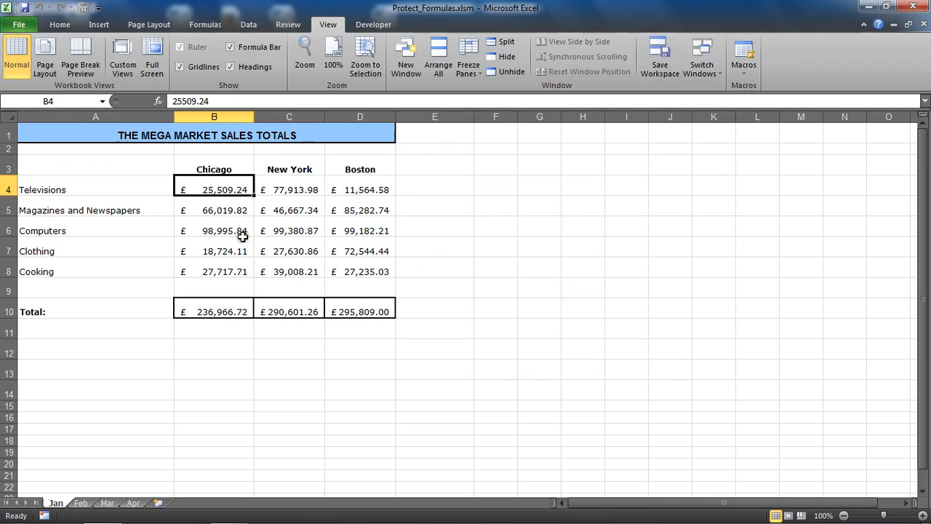
left_click(226, 215)
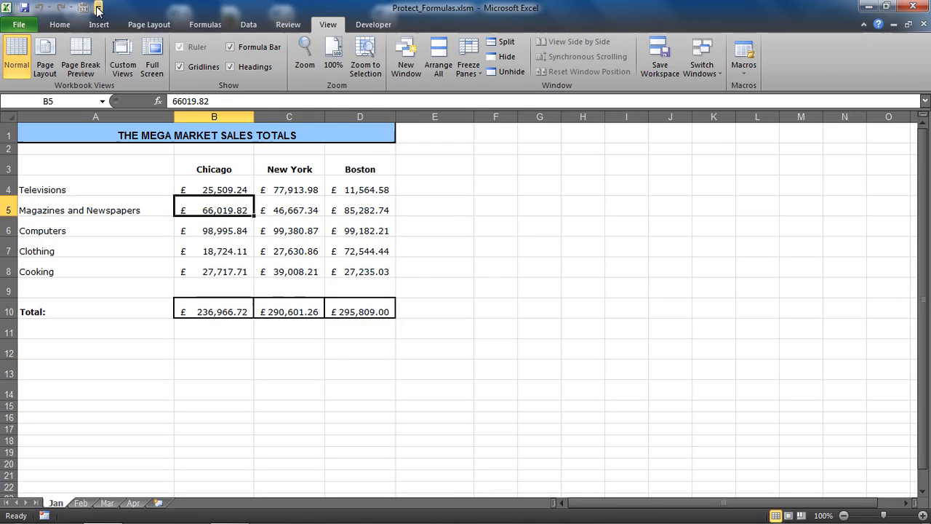
- Open the Quick Access Toolbar customization options and list Macros as the commands to choose from
left_click(99, 8)
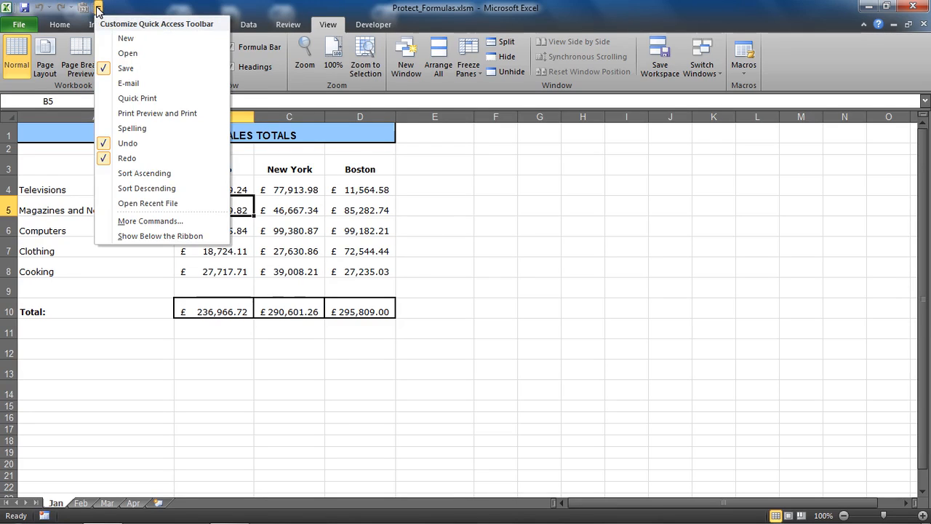
left_click(150, 221)
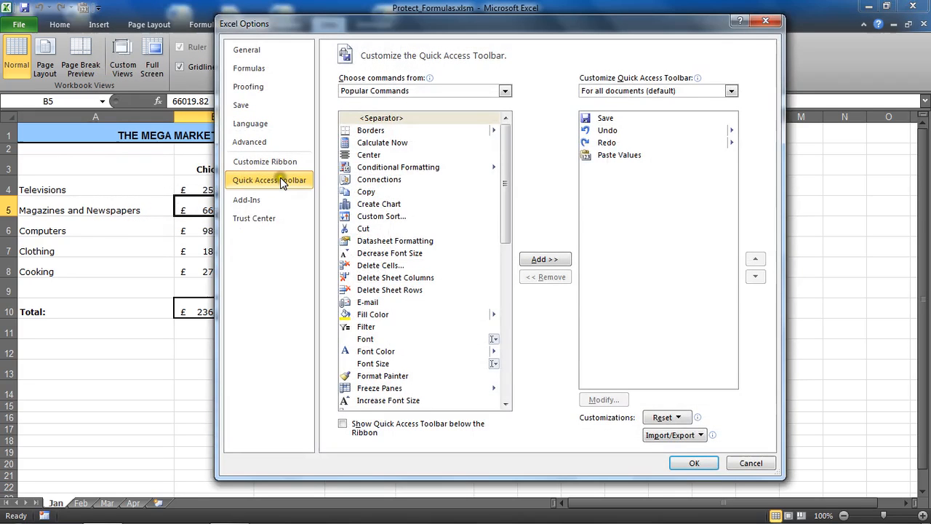
left_click(422, 92)
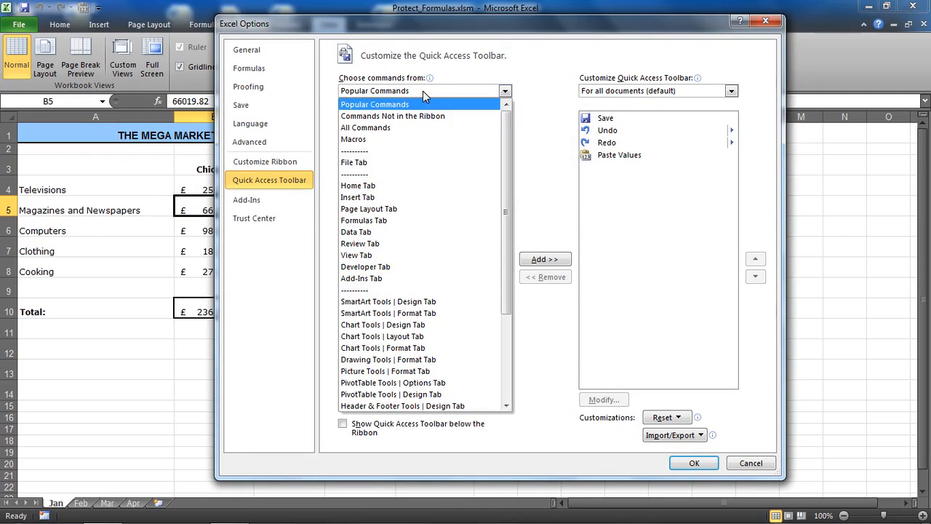
left_click(392, 142)
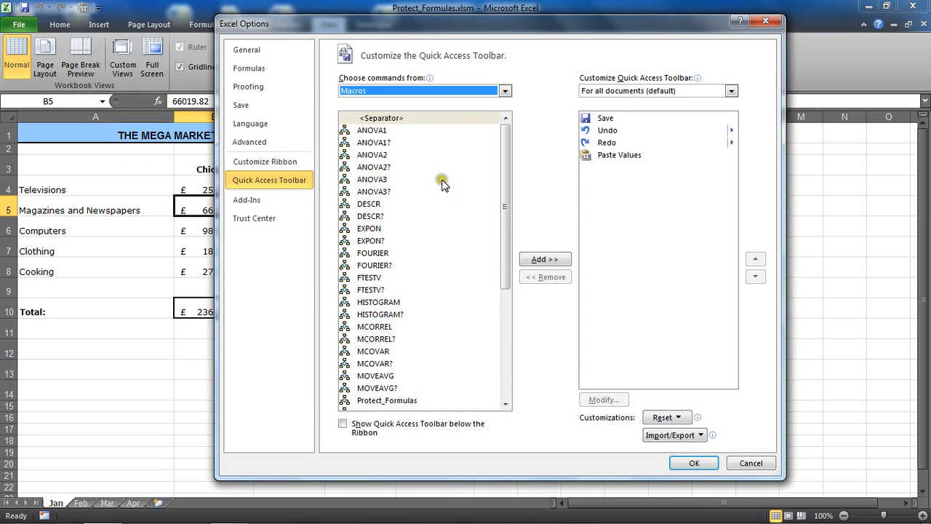
- Add the Protect_Formulas macro to the Quick Access Toolbar for all documents
left_click(507, 177)
mouse_move(507, 177)
left_mouse_down()
mouse_move(506, 320)
mouse_move(502, 159)
left_mouse_up()
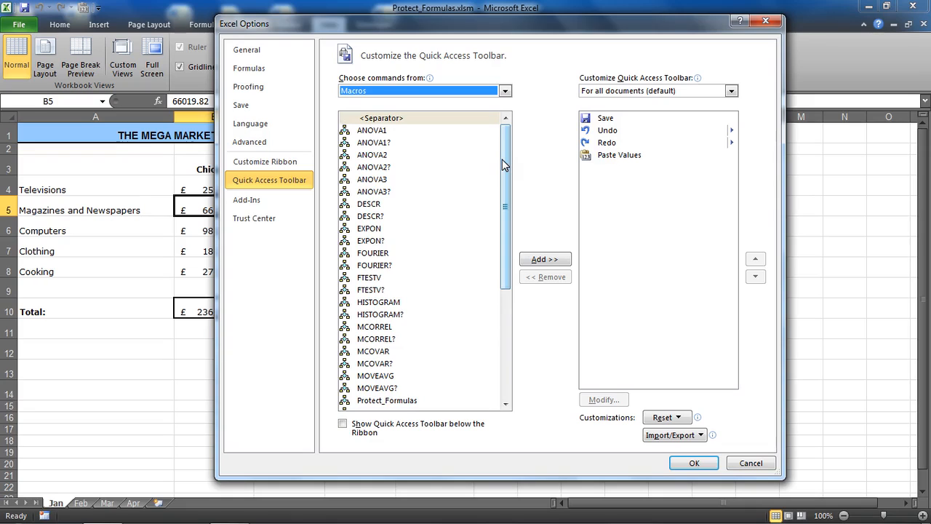
left_click_drag(502, 160, 505, 256)
left_click(381, 238)
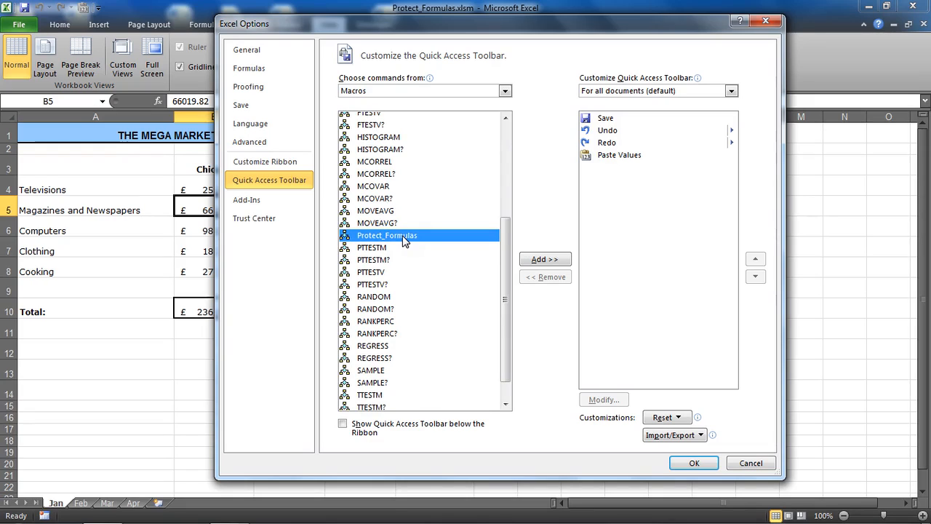
left_click(531, 261)
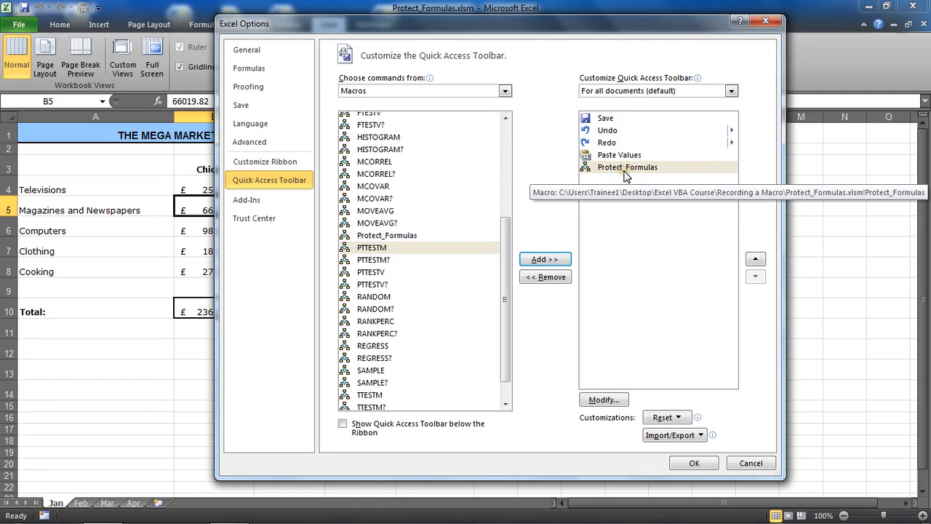
- Remove the Protect_Formulas macro from the Quick Access Toolbar for all documents
left_click(586, 169)
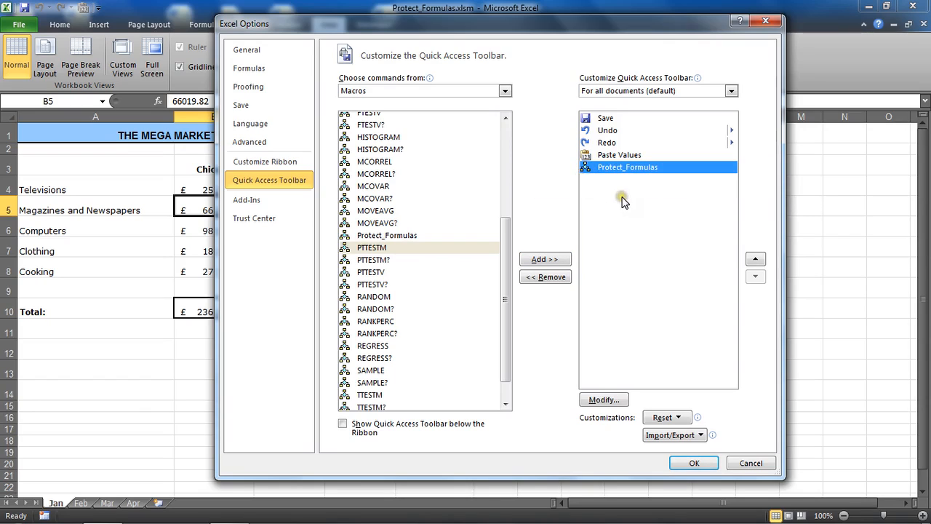
left_click(615, 197)
left_click(656, 168)
left_click(606, 208)
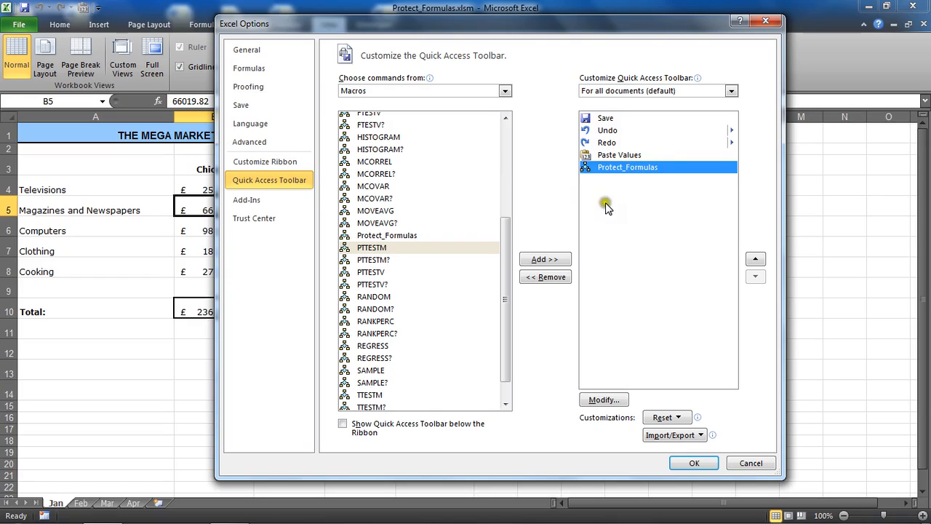
left_click(563, 280)
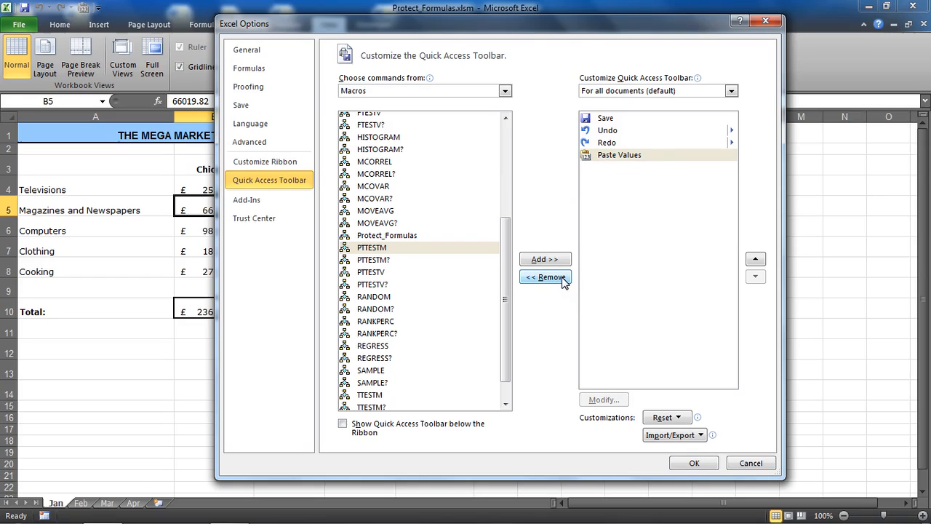
- Add the Protect_Formulas macro to the Quick Access Toolbar for the Protect_Formulas.xlsm workbook only
left_click(684, 93)
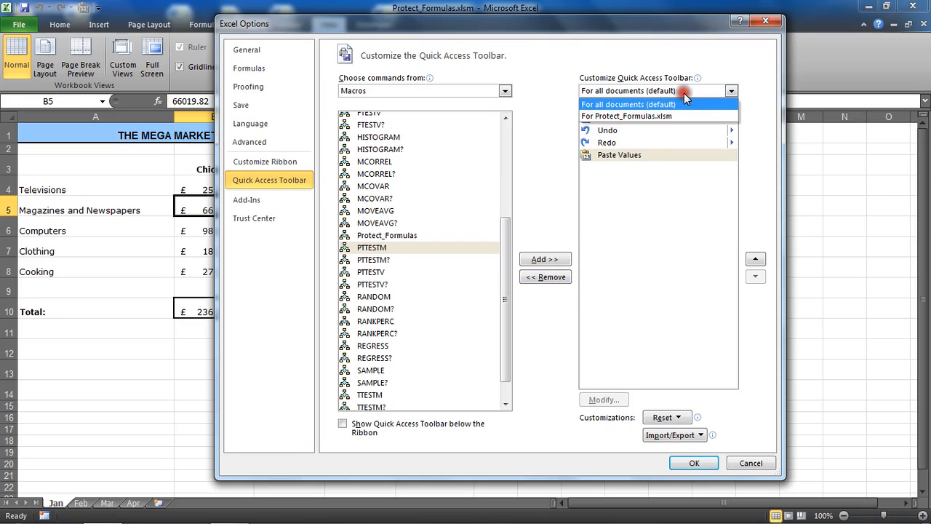
left_click(683, 117)
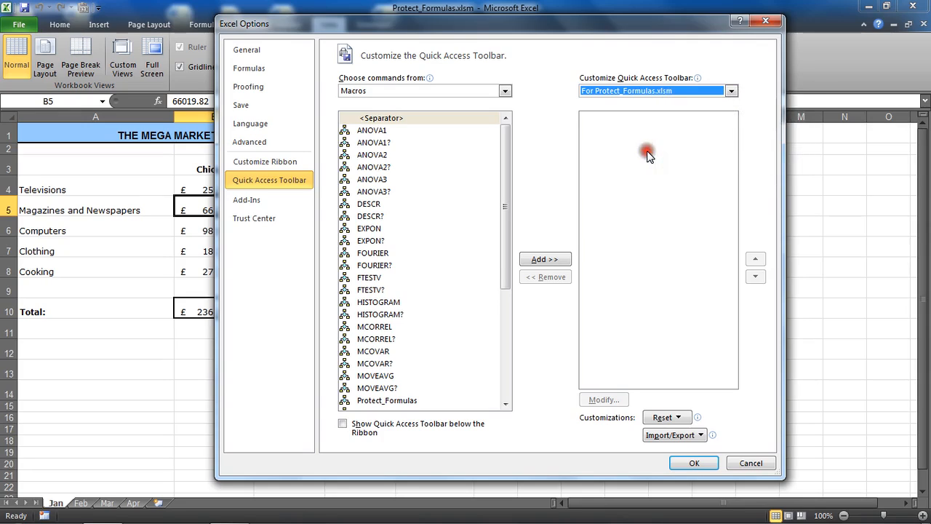
left_click(393, 400)
left_click(545, 261)
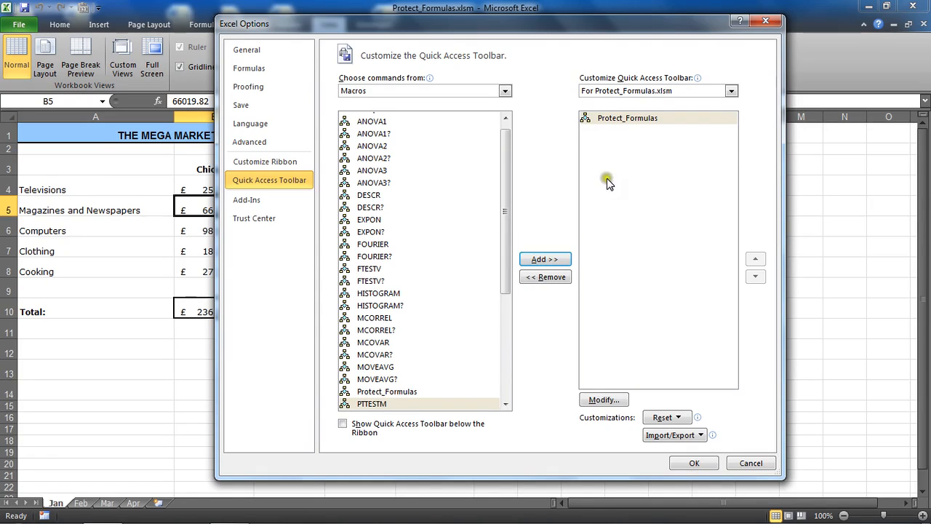
- Change the display name of the added Protect_Formulas macro button to "Protect Cells with Formulas"
left_click(643, 118)
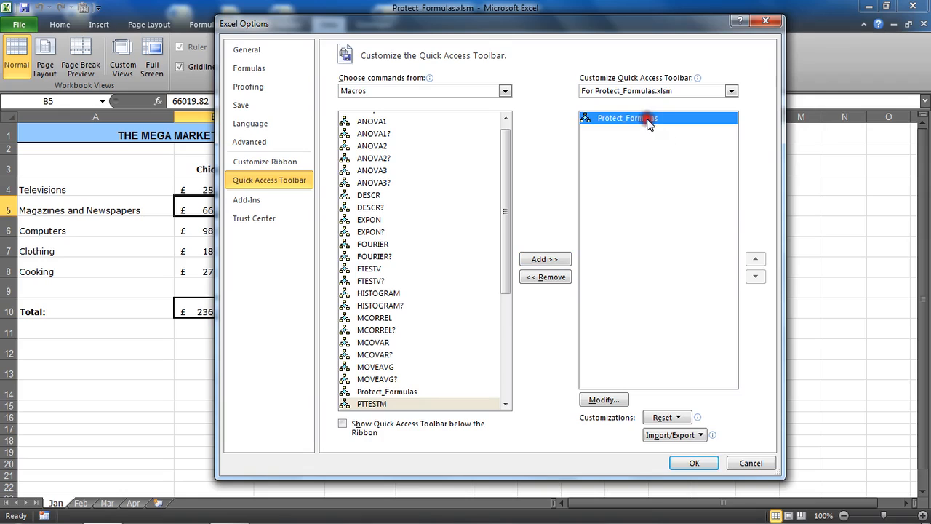
left_click(602, 399)
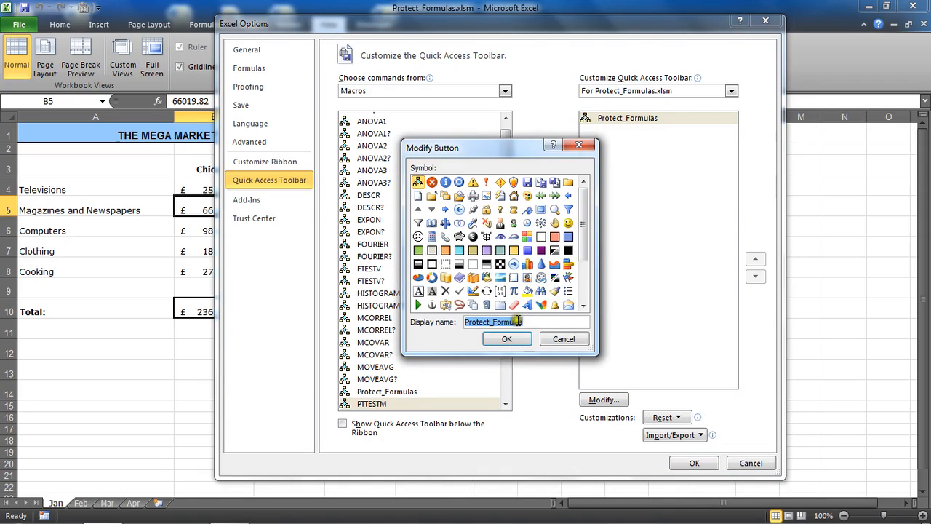
left_click(492, 322)
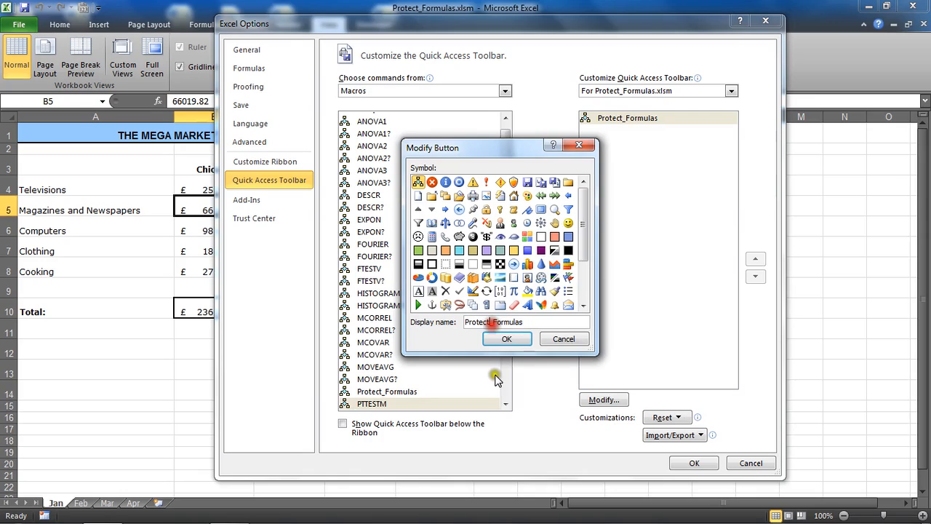
key("BackSpace")
type("Cells with")
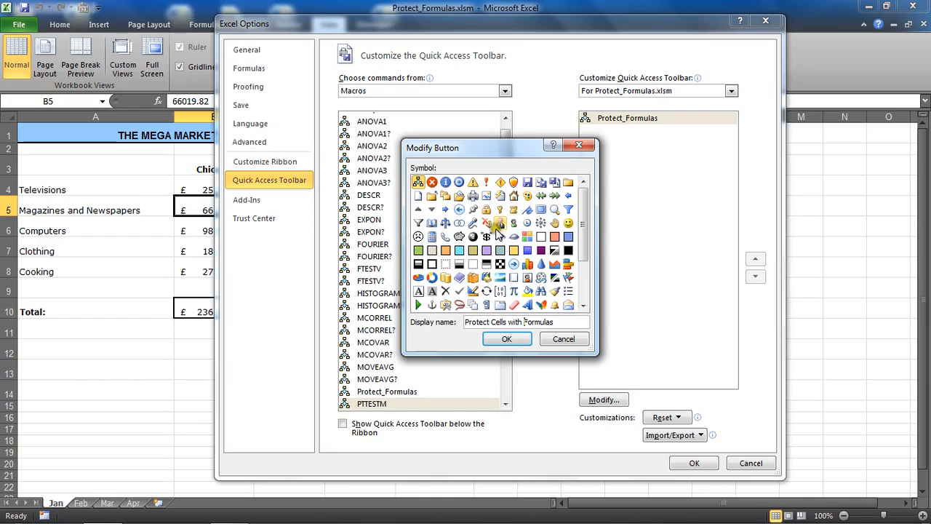
- Give the macro button the anchor symbol and apply the Quick Access Toolbar customization
left_click(582, 221)
left_click_drag(582, 221, 580, 272)
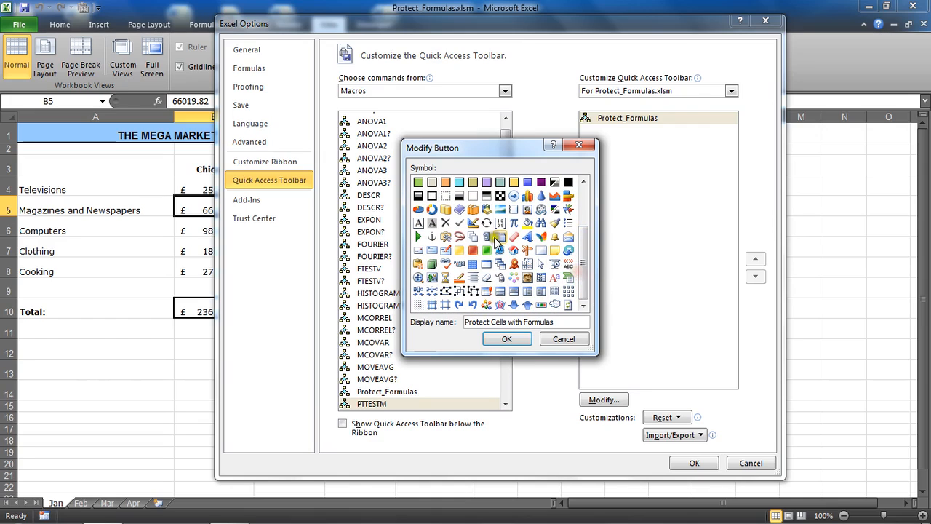
left_click(432, 236)
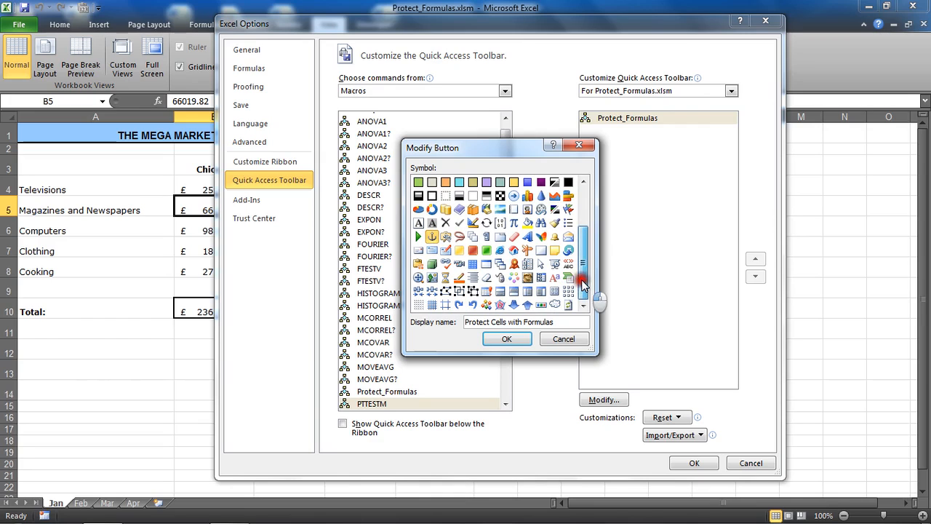
mouse_move(581, 280)
left_mouse_down()
mouse_move(584, 249)
mouse_move(583, 273)
left_mouse_up()
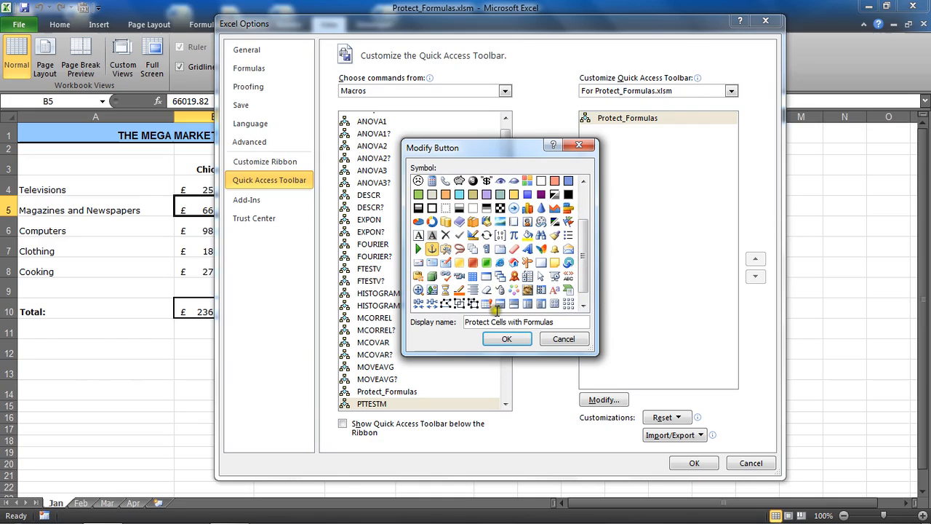
left_click(509, 339)
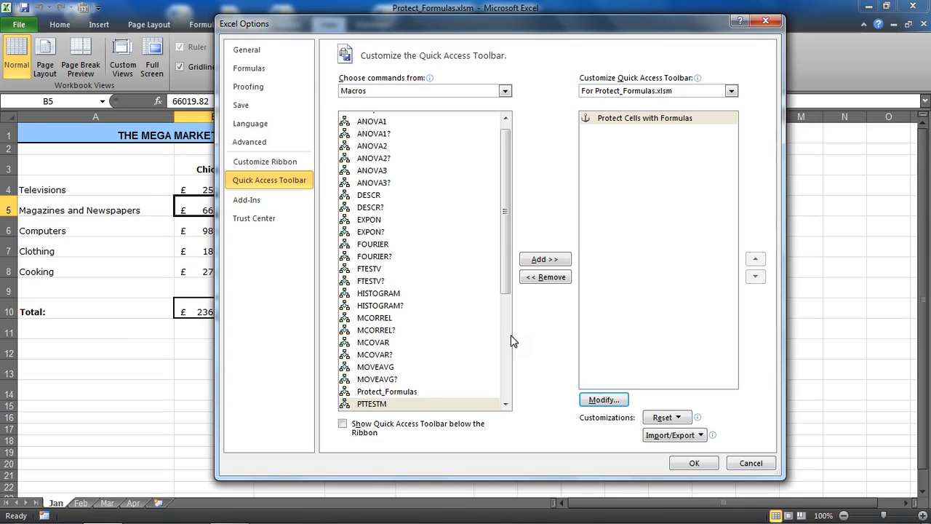
left_click(677, 463)
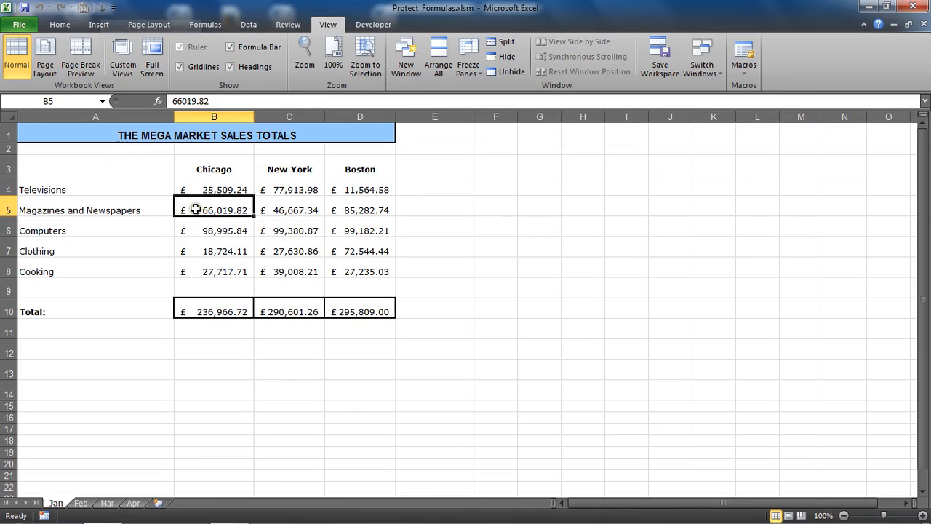
- Remove the sheet protection from the Jan worksheet
left_click(290, 24)
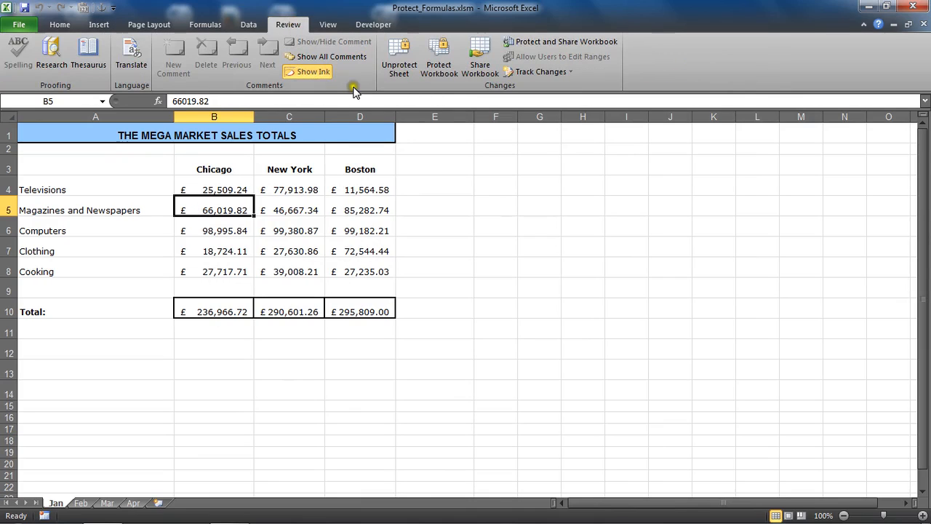
left_click(393, 73)
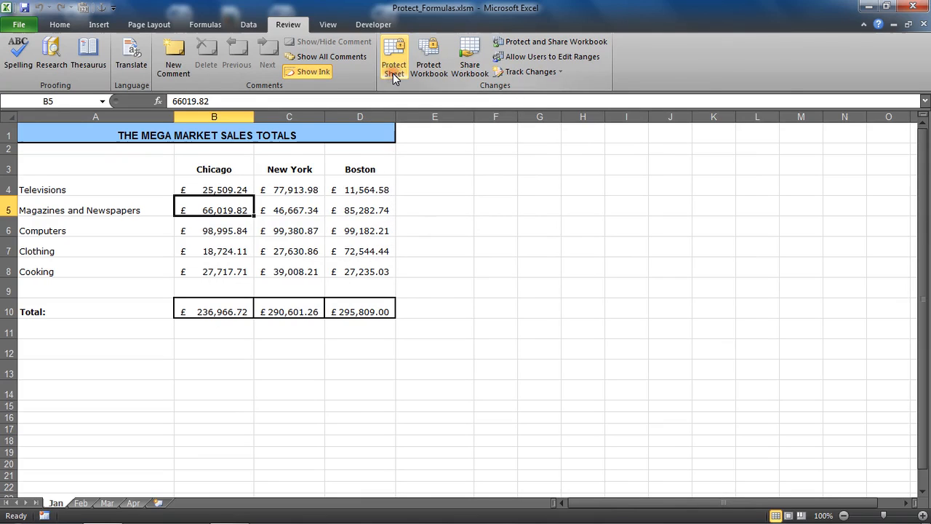
left_click(297, 209)
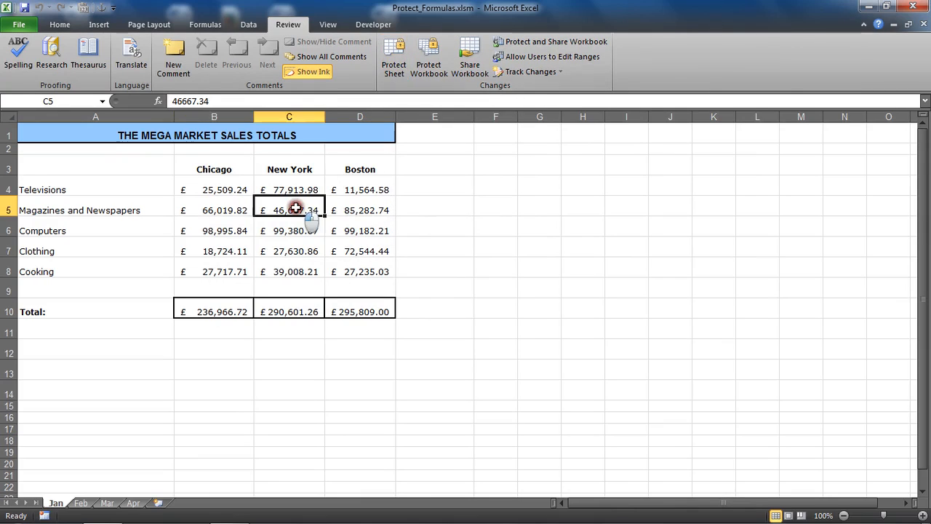
- Run the Protect Cells with Formulas macro on the Jan sheet and test whether the sales and total cells can be edited
left_click(103, 8)
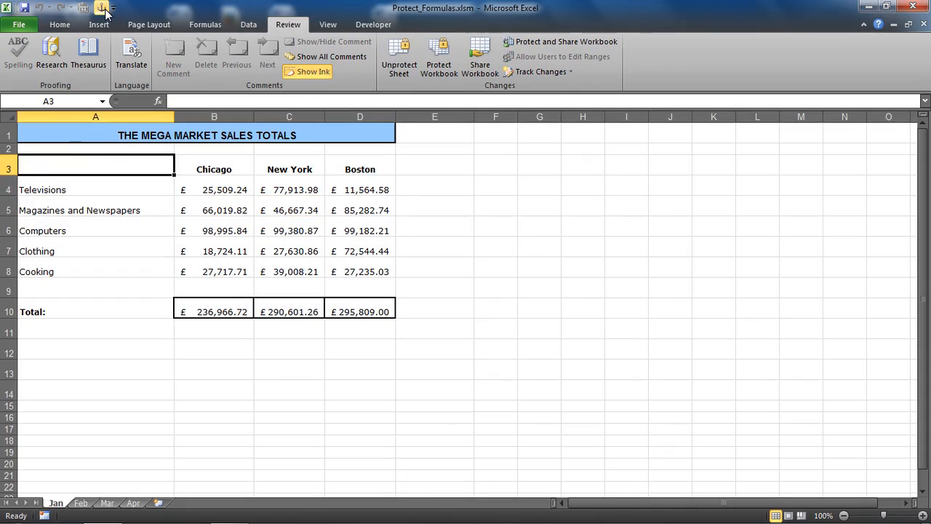
left_click(218, 232)
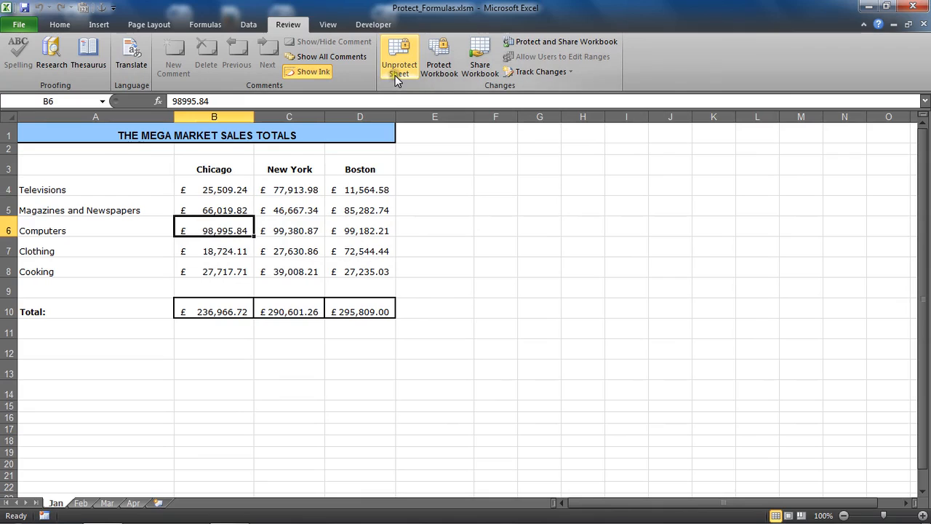
left_click(272, 204)
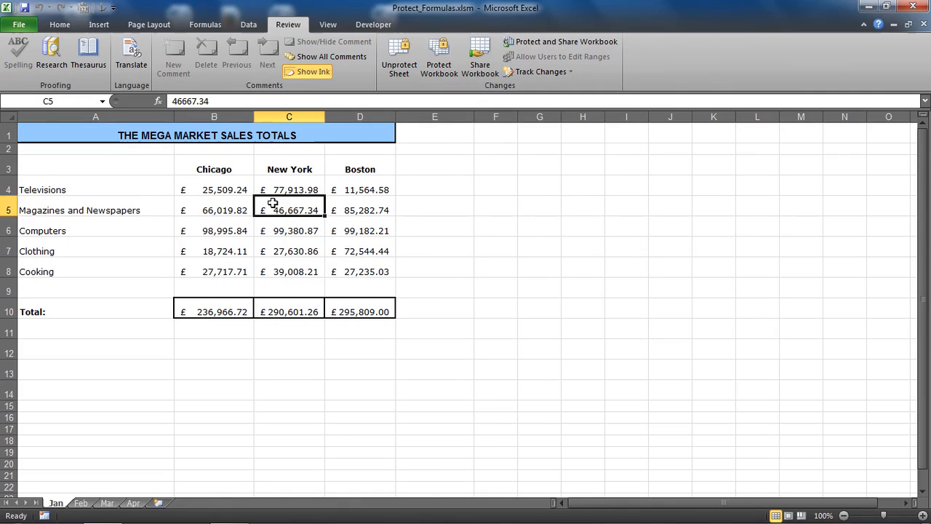
left_click_drag(220, 311, 362, 311)
double_click(316, 251)
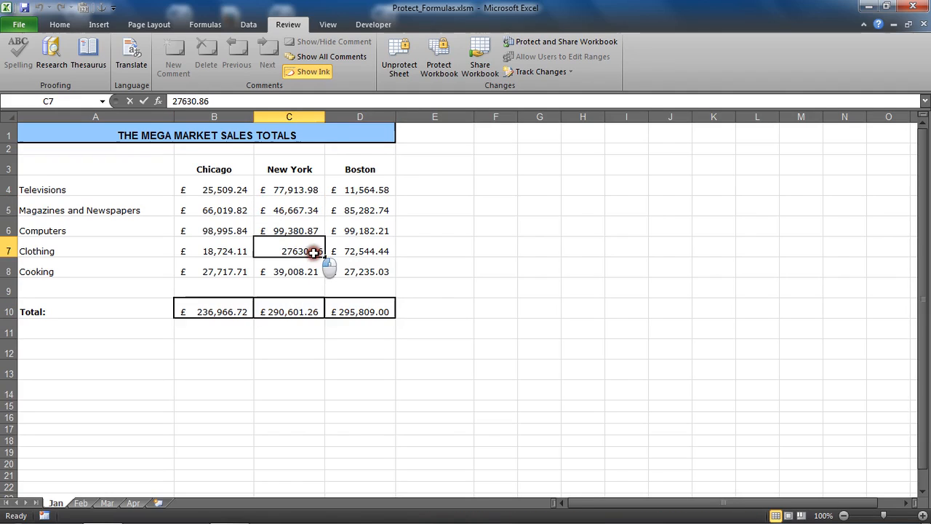
left_click(275, 221)
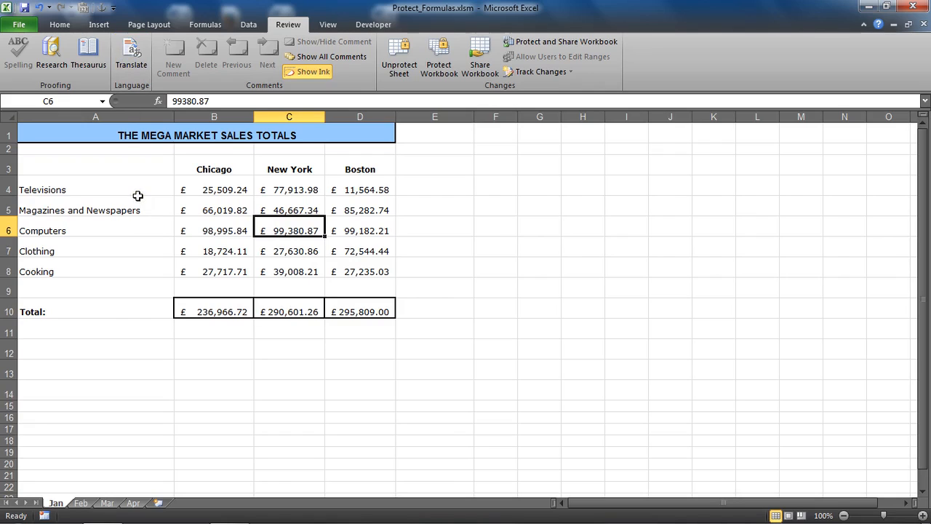
- Create a blank workbook to check its Quick Access Toolbar for the macro button, and close it again
key("ctrl+n")
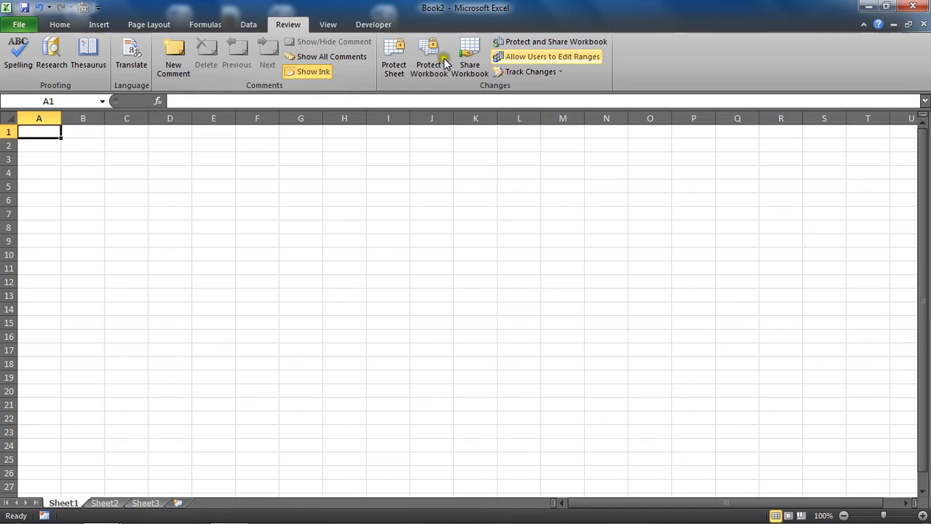
left_click(924, 27)
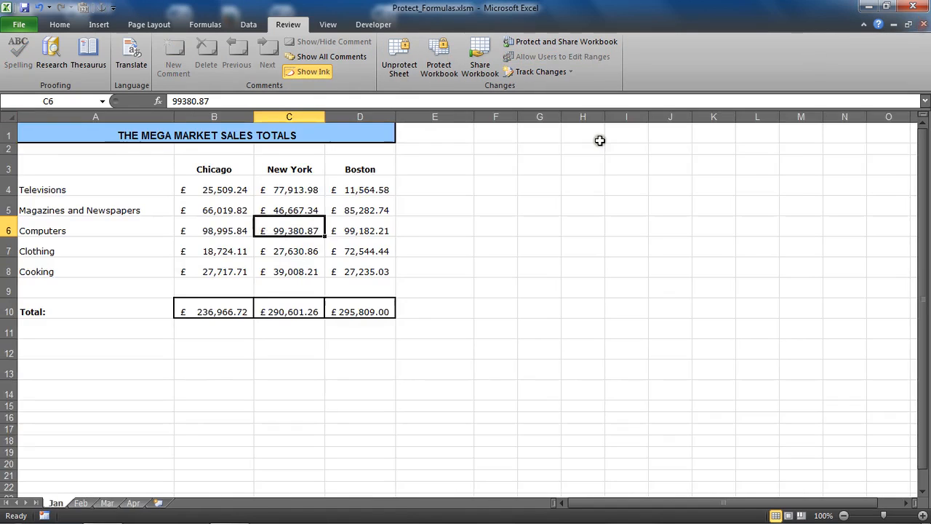
left_click(245, 230)
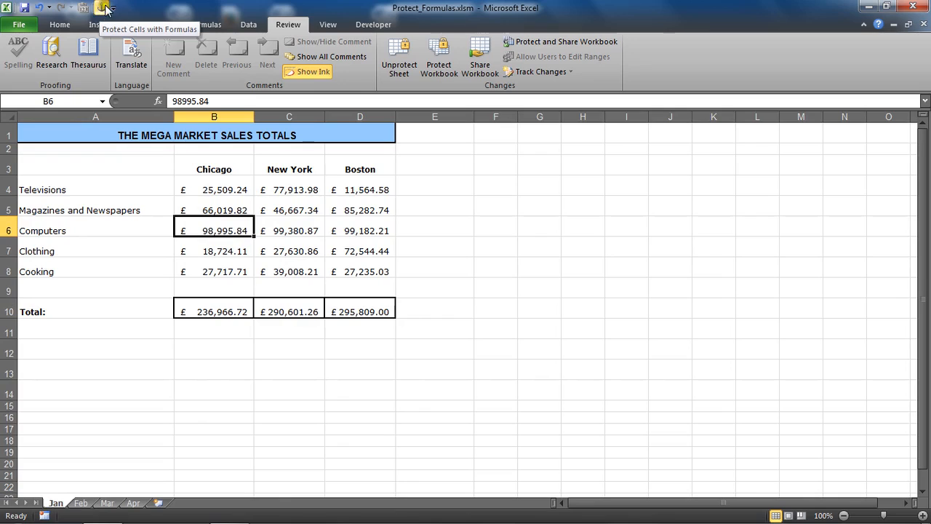
left_click(91, 24)
left_click(60, 24)
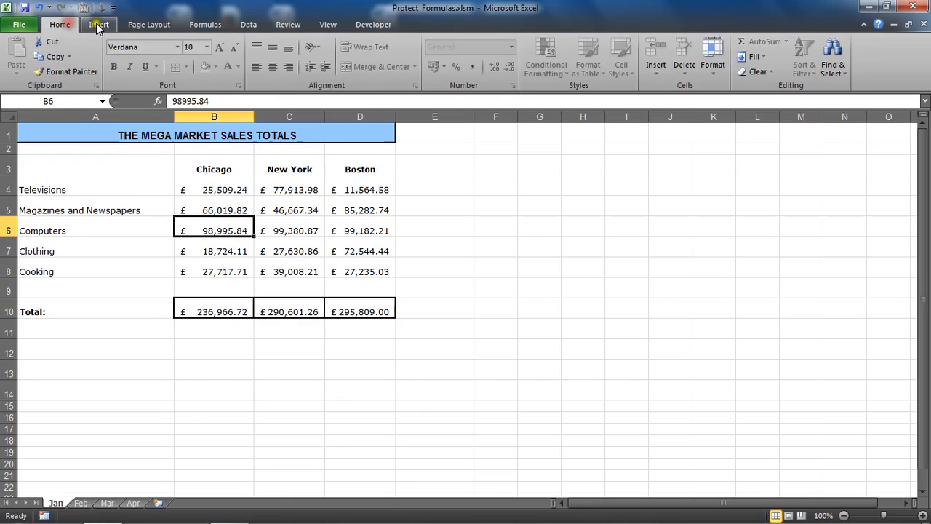
left_click(99, 24)
left_click(138, 26)
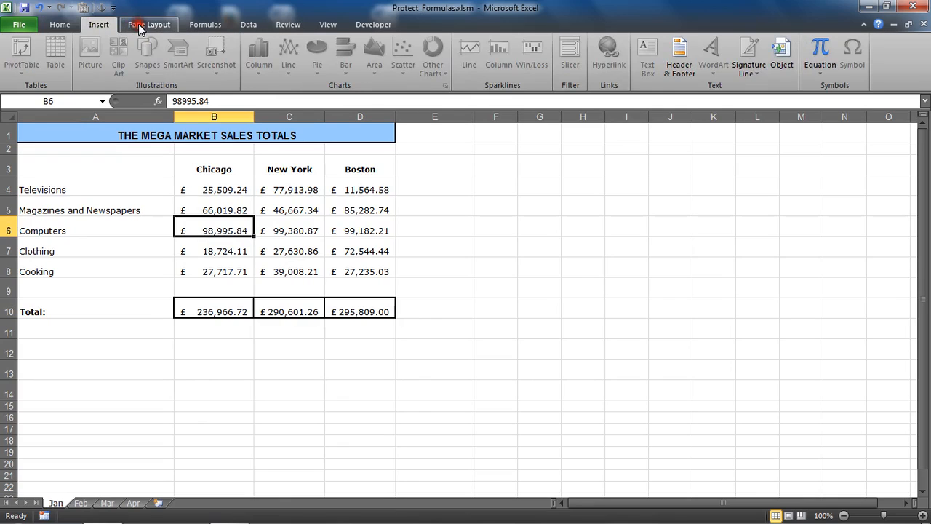
left_click(205, 24)
left_click(248, 25)
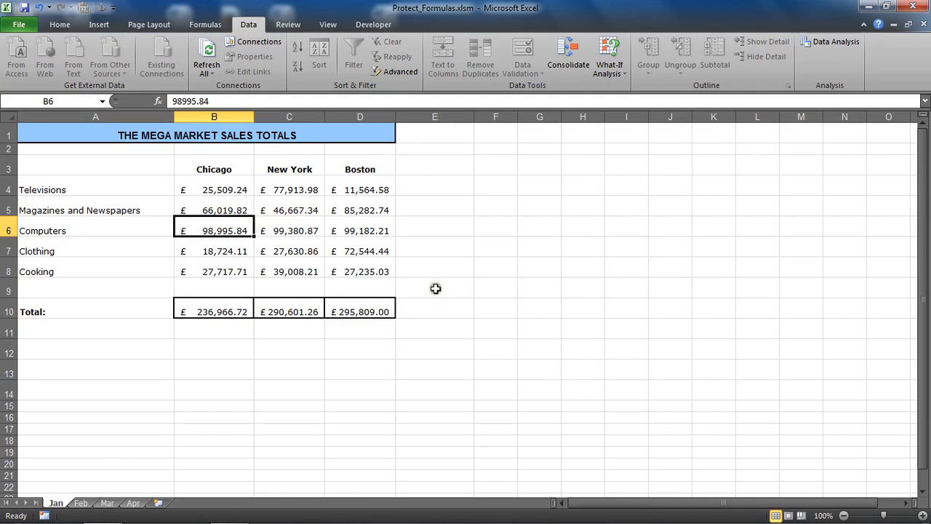
- Switch to the Apr worksheet
left_click(133, 503)
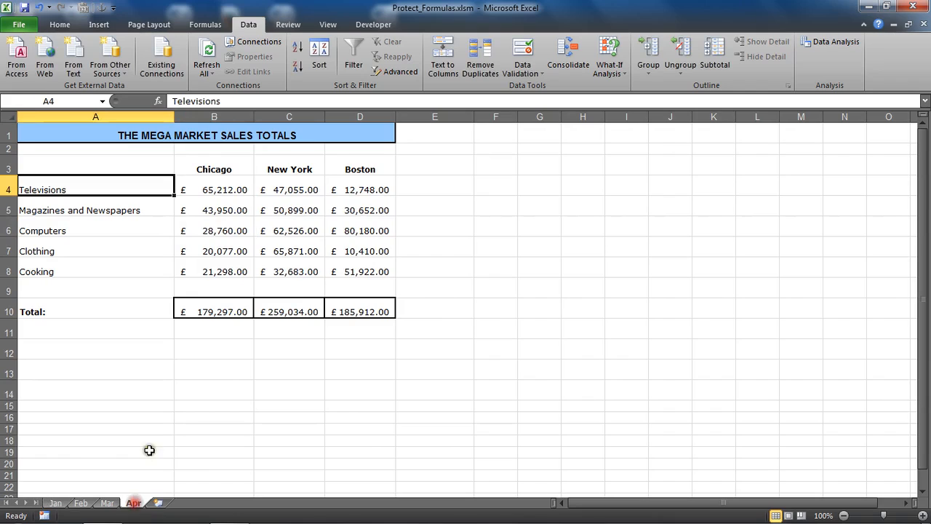